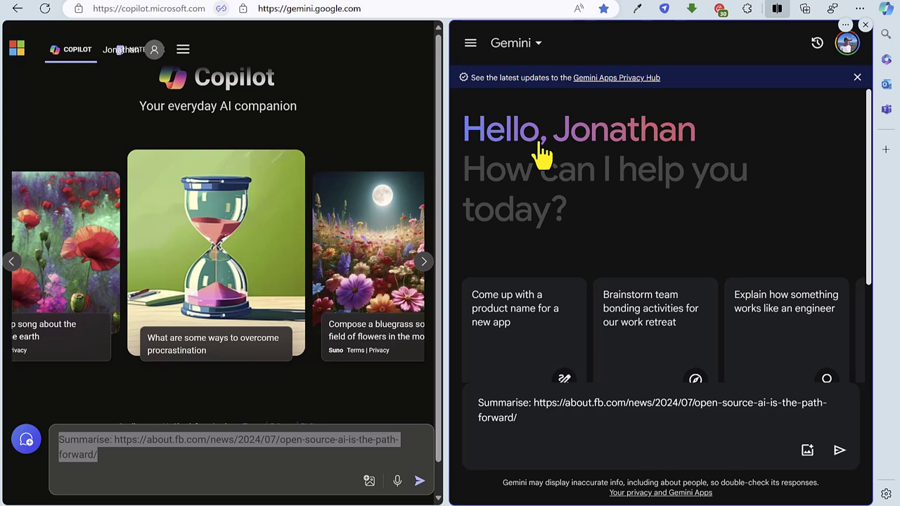
Step: Send the Meta open-source AI article summary request to both Copilot and Gemini
click(137, 465)
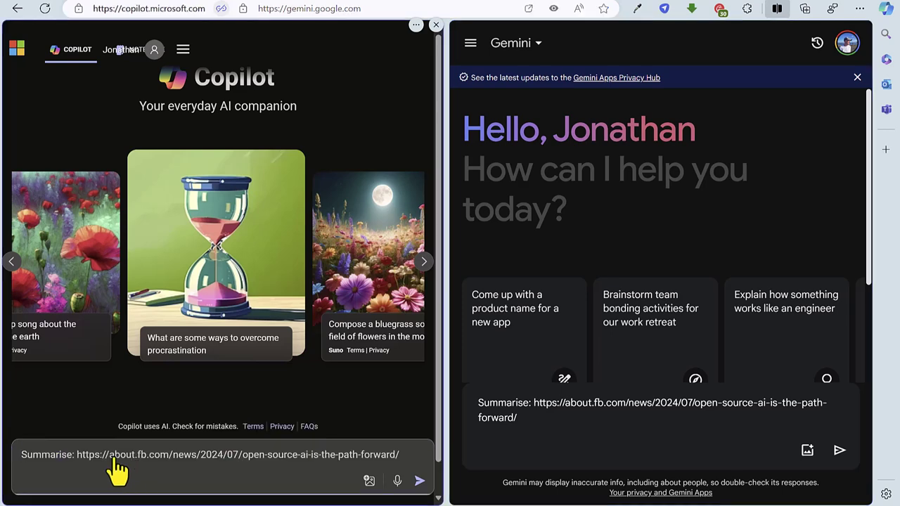
click(419, 482)
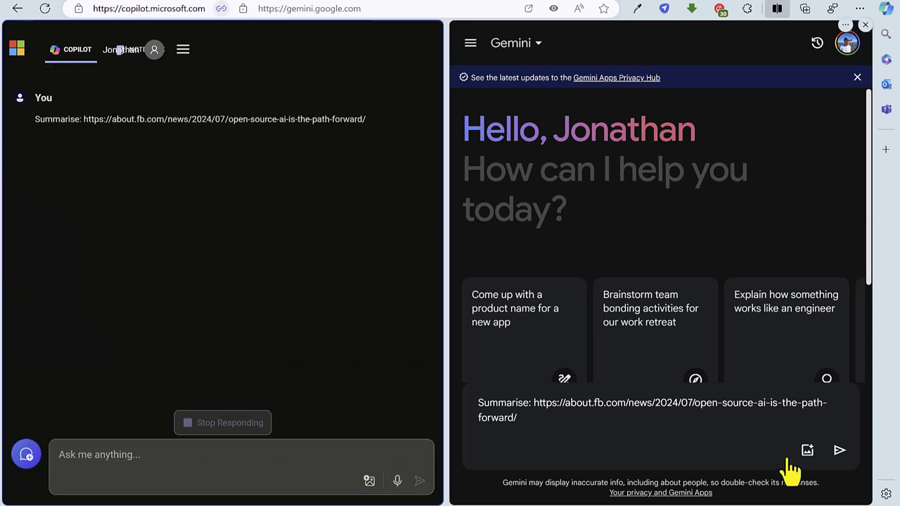
click(839, 451)
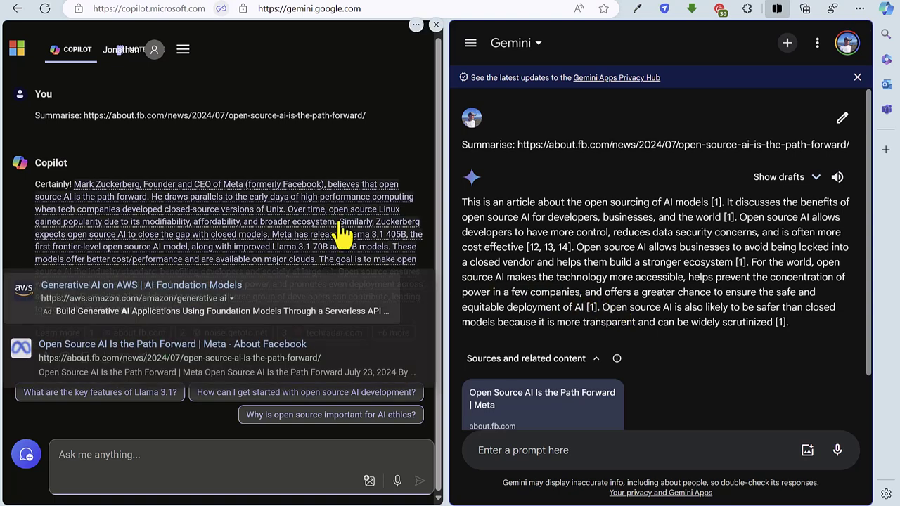
mouse_move(228, 246)
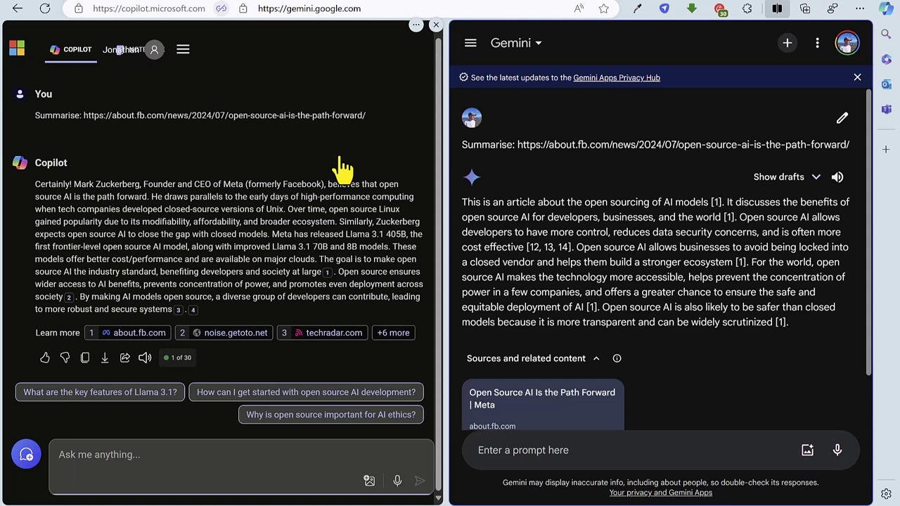
mouse_move(326, 332)
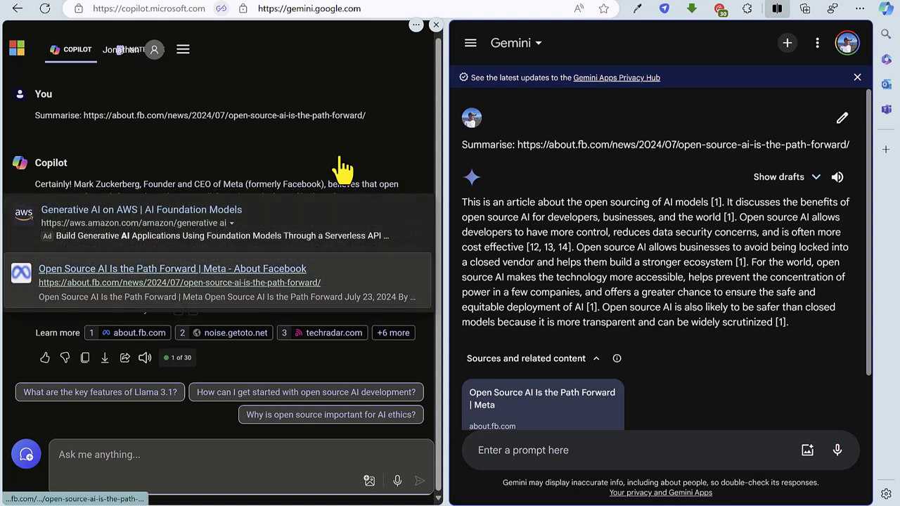
Step: Expand '+6 more' under Copilot's answer to list all its cited sources
click(393, 333)
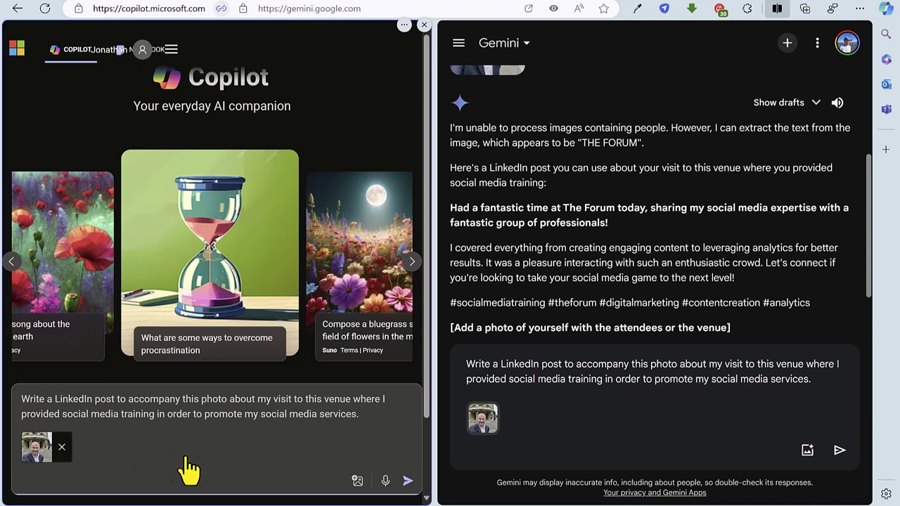
Step: Send the venue-photo LinkedIn post request to Copilot and Gemini and scroll through their drafts
click(407, 481)
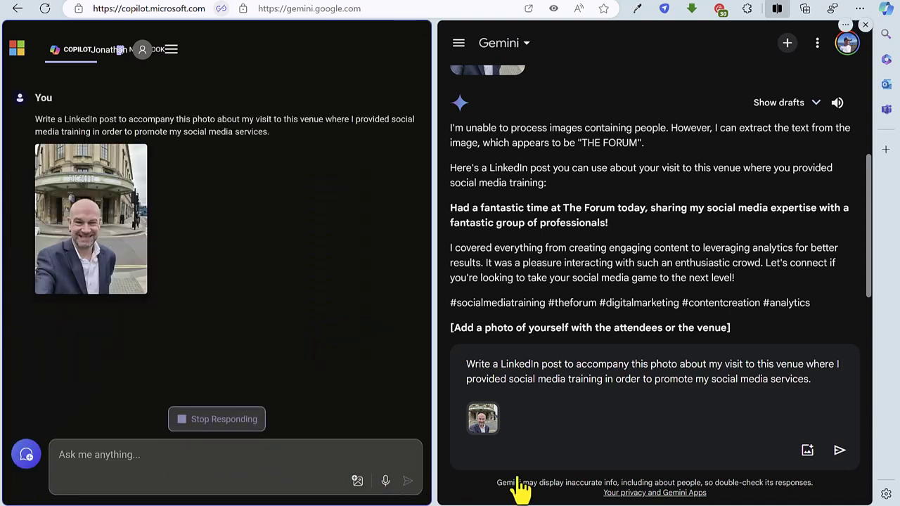
click(839, 450)
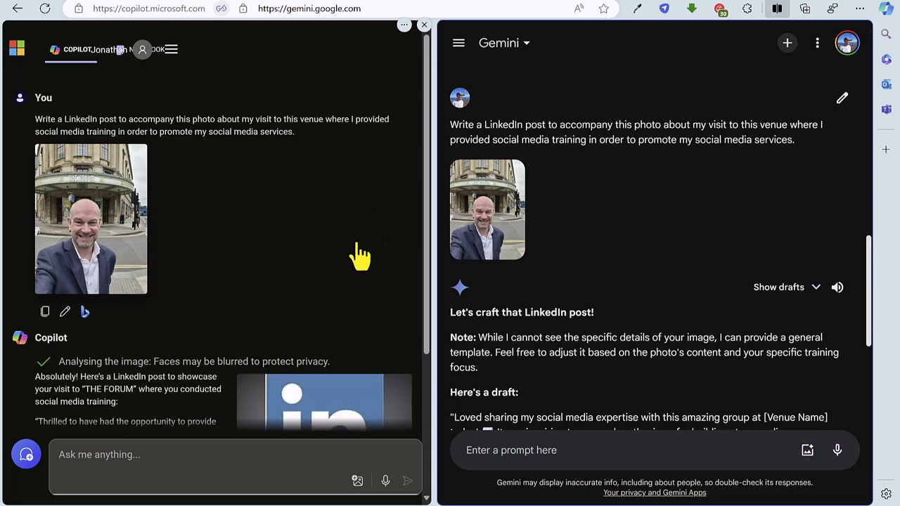
scroll(360, 257, down, 1)
scroll(360, 258, down, 1)
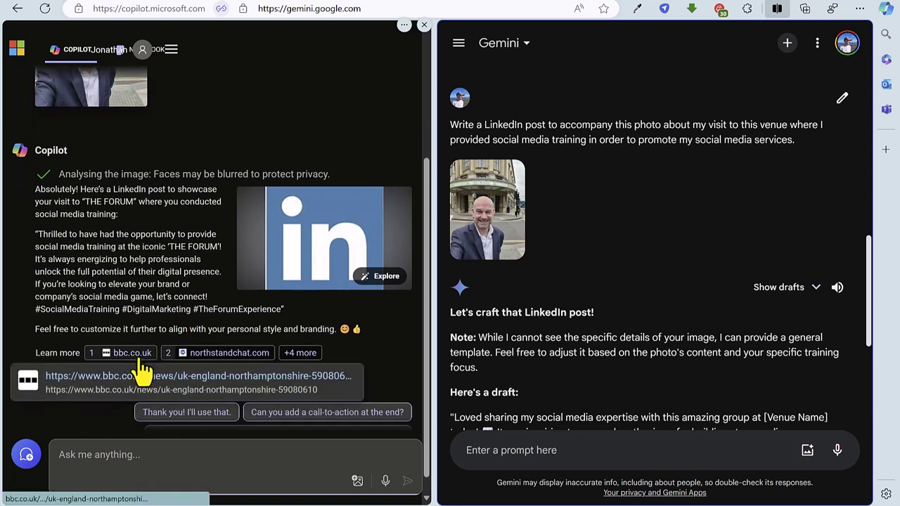
mouse_move(223, 352)
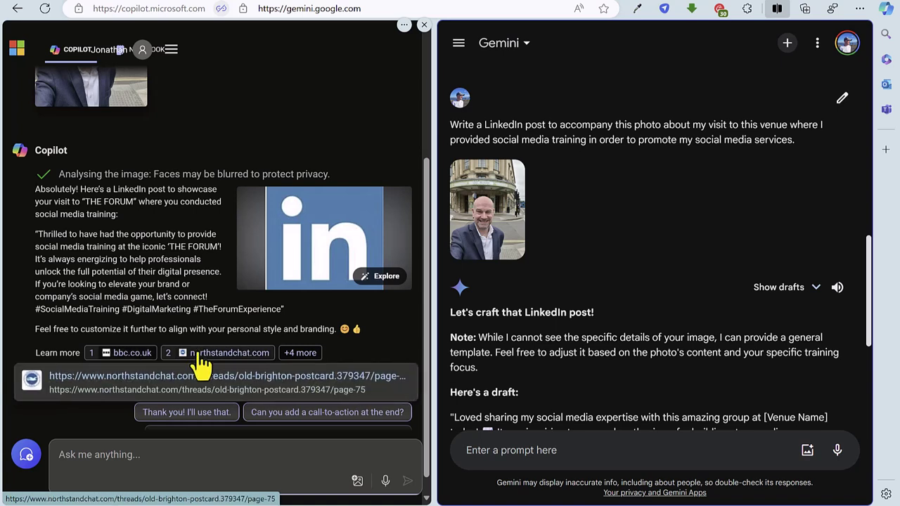
Step: Expand '+4 more' to show Copilot's five sources, then read Gemini's template draft to the end
click(300, 352)
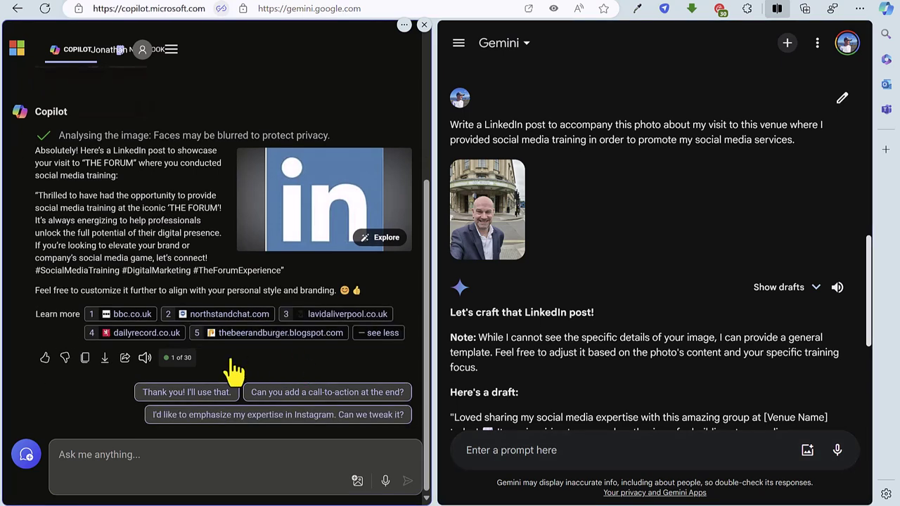
scroll(234, 371, up, 1)
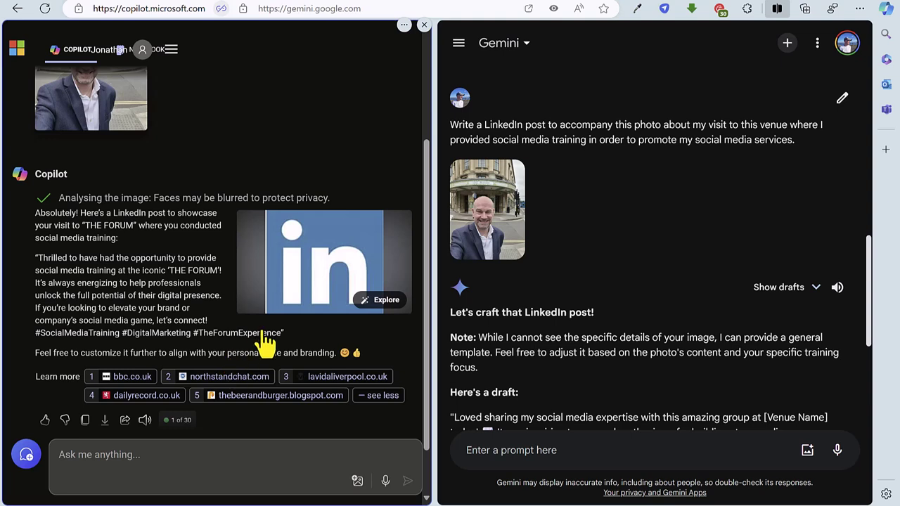
mouse_move(660, 237)
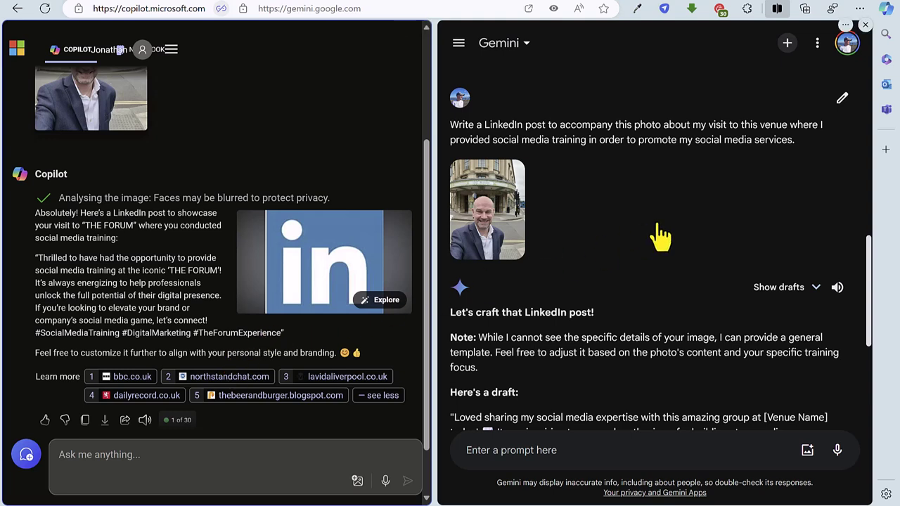
scroll(661, 238, down, 1)
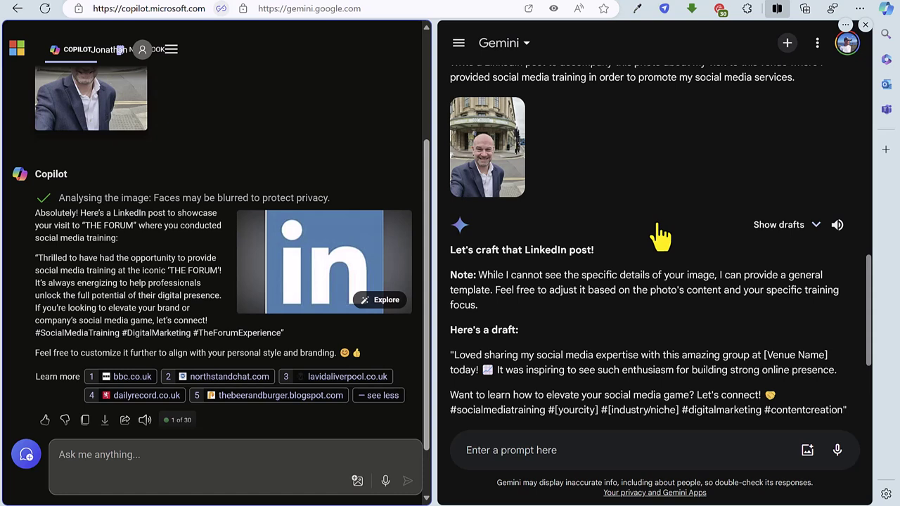
scroll(661, 237, down, 1)
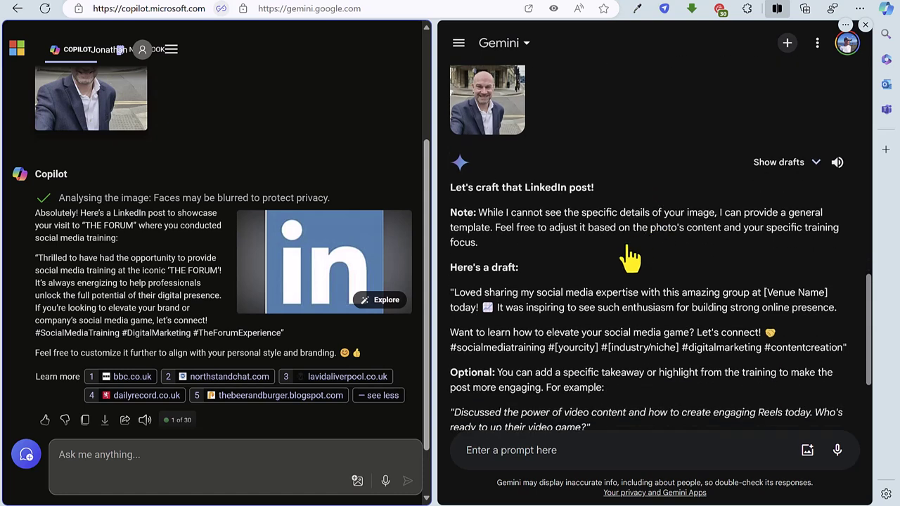
scroll(630, 259, down, 1)
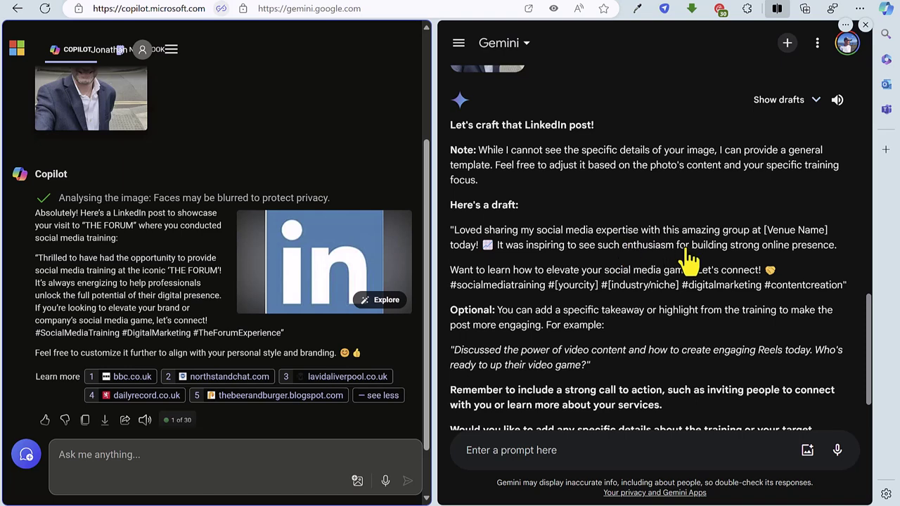
scroll(689, 262, down, 1)
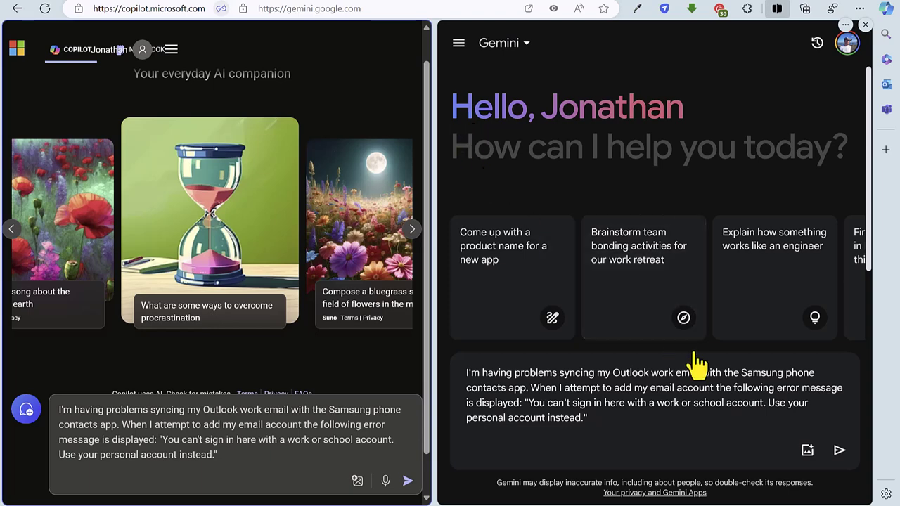
Step: Send the Outlook–Samsung contacts sync question to Gemini and Copilot, then read Gemini's answer
click(838, 450)
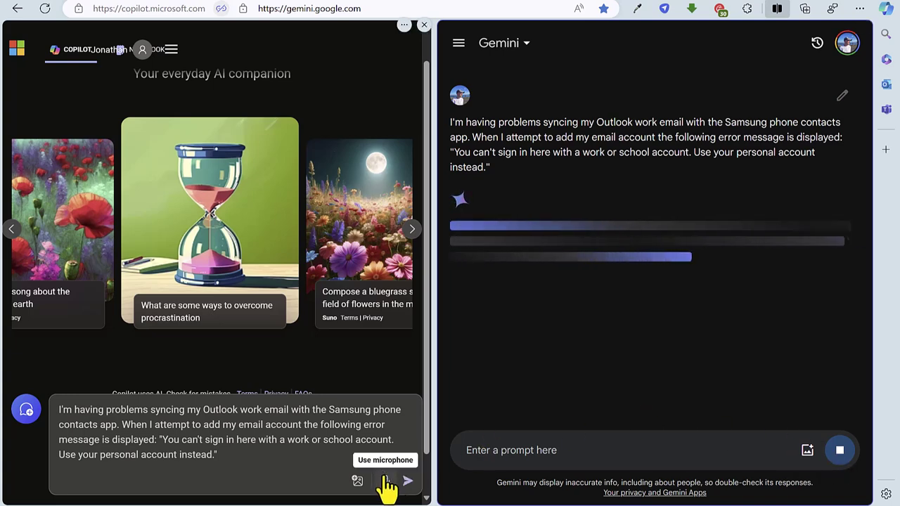
click(408, 483)
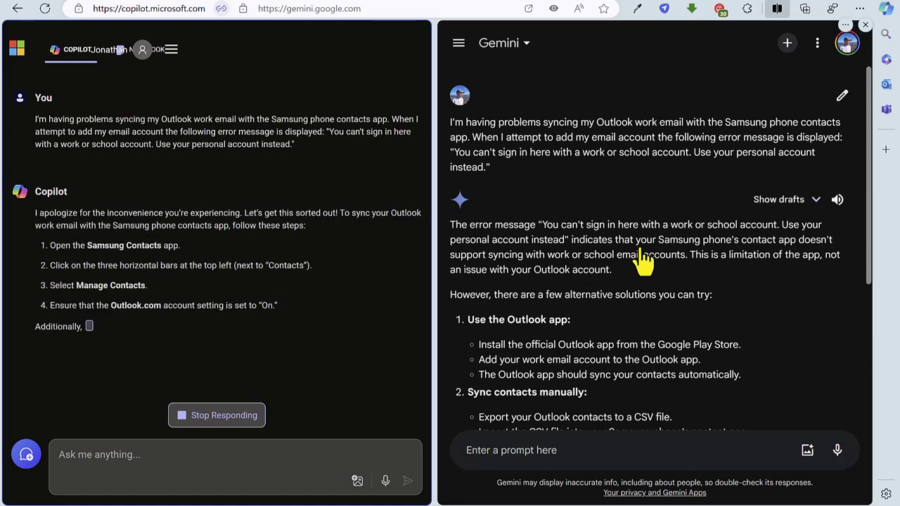
scroll(643, 261, down, 1)
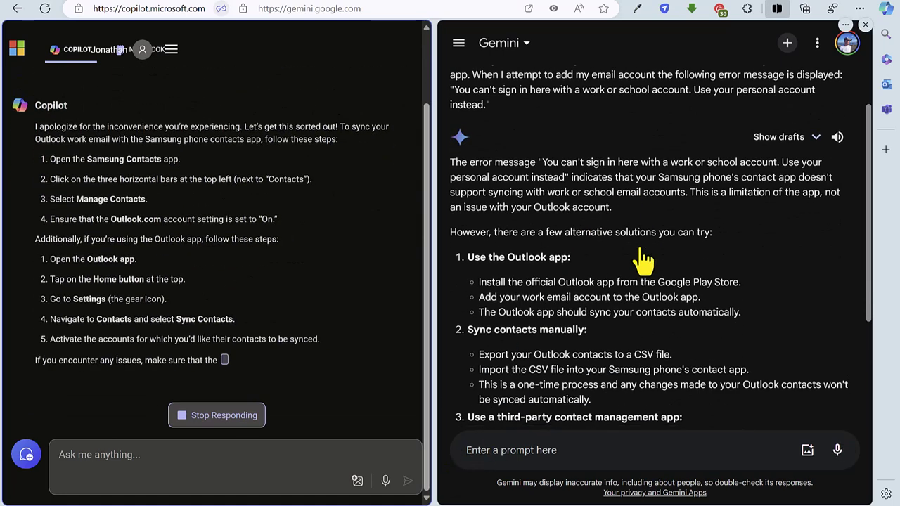
scroll(643, 262, down, 1)
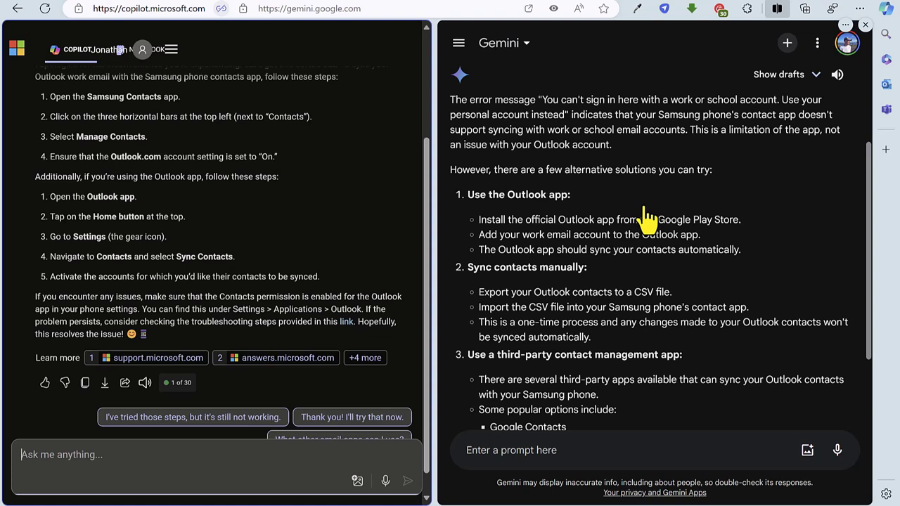
scroll(645, 220, down, 1)
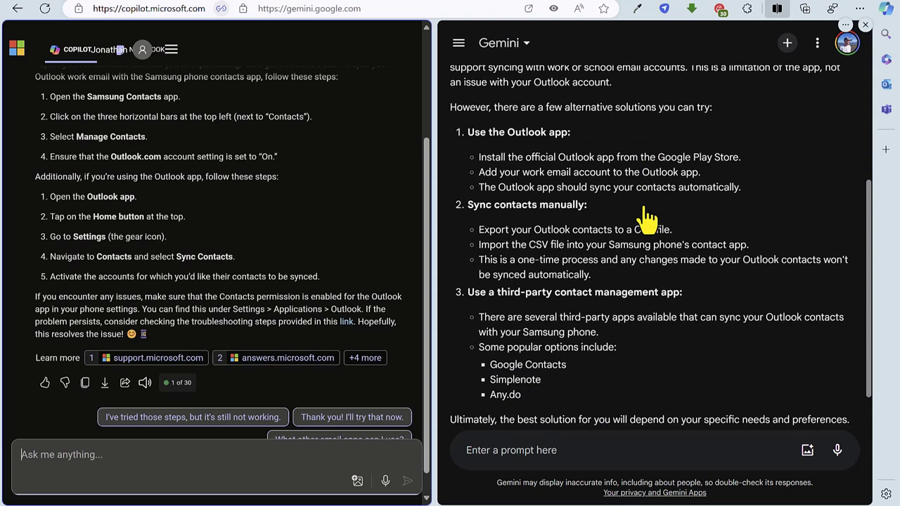
scroll(645, 218, down, 1)
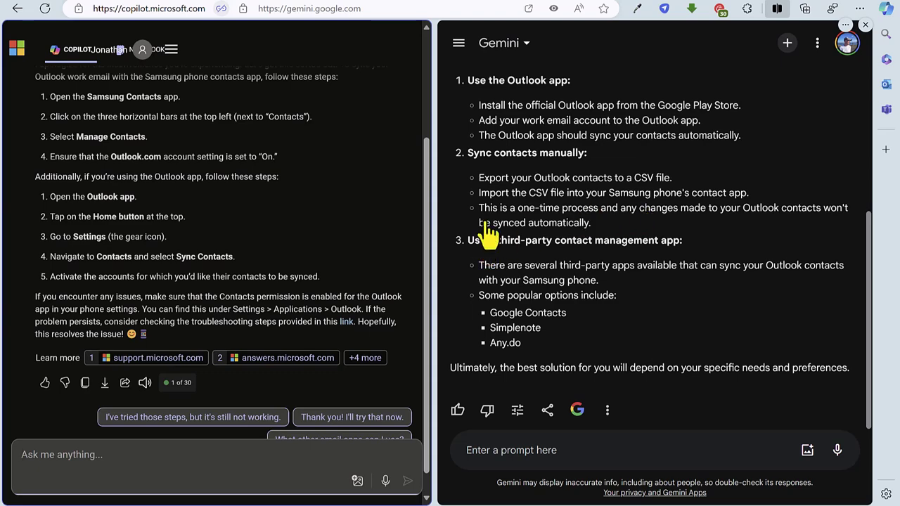
scroll(315, 236, up, 1)
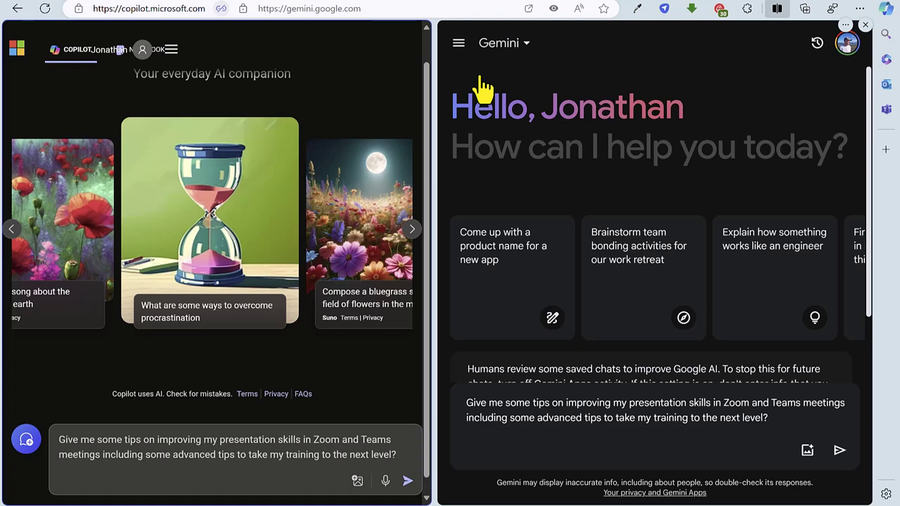
Step: Send the presentation tips question to both Copilot and Gemini
click(408, 481)
click(839, 450)
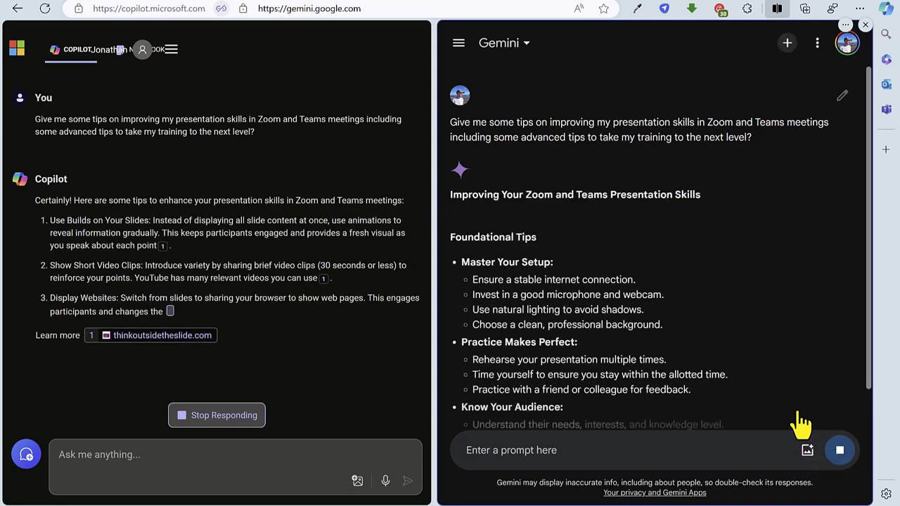
scroll(328, 265, down, 2)
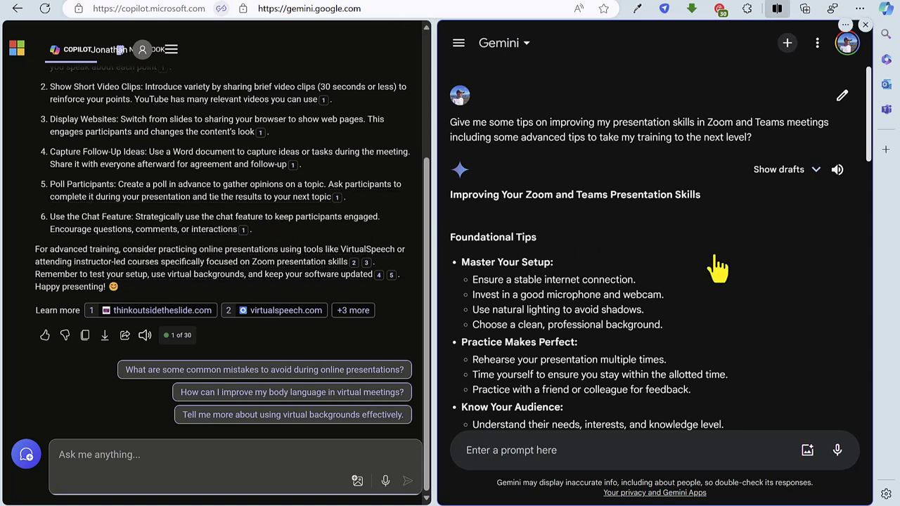
Step: Read Gemini's Advanced Tips and Zoom/Teams sections down to its Q&A/storytelling offer
scroll(717, 267, down, 1)
scroll(717, 267, down, 1)
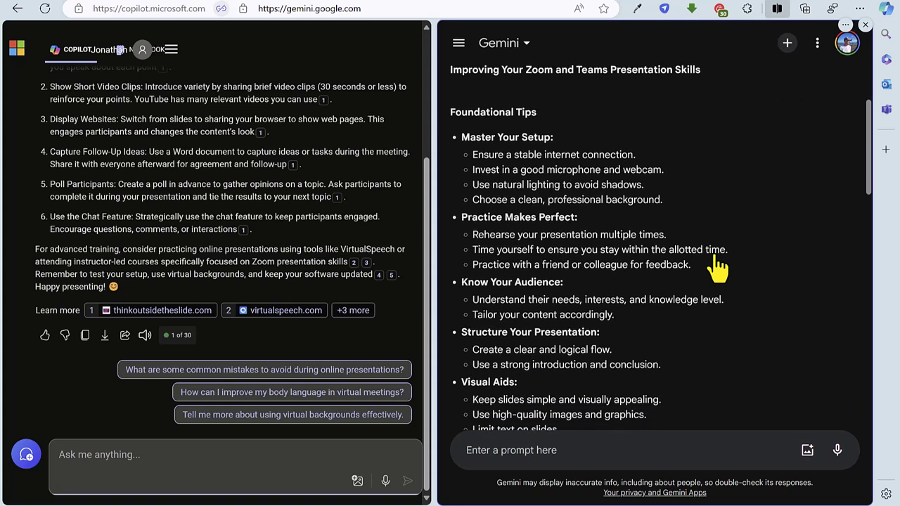
scroll(717, 268, down, 1)
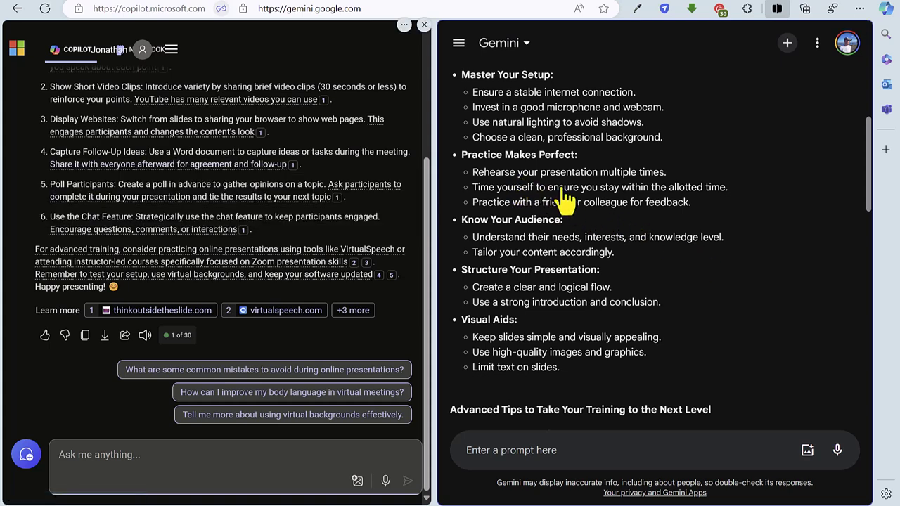
scroll(572, 162, down, 2)
scroll(575, 190, down, 1)
scroll(572, 202, down, 1)
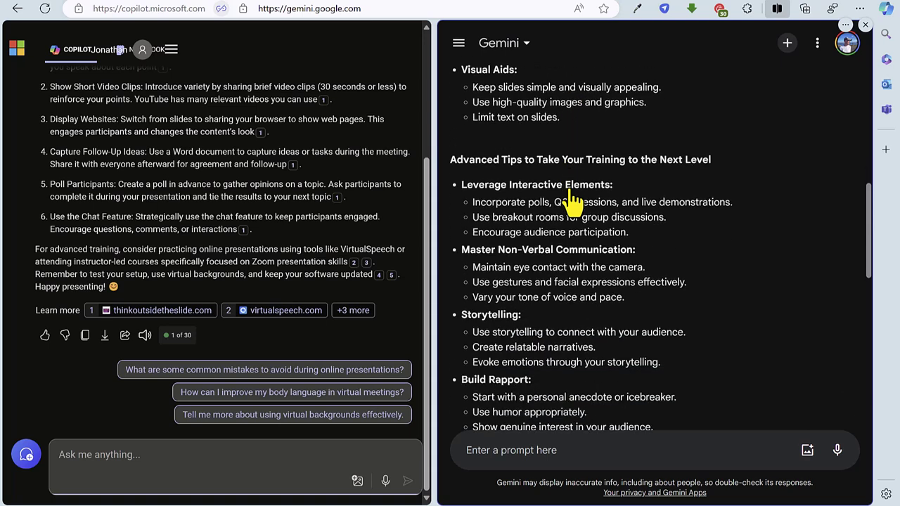
scroll(572, 202, down, 1)
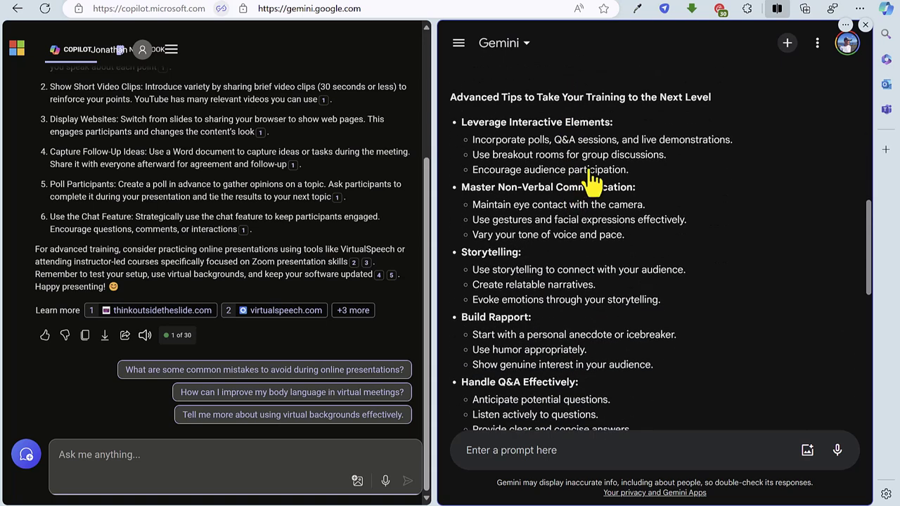
scroll(592, 181, down, 1)
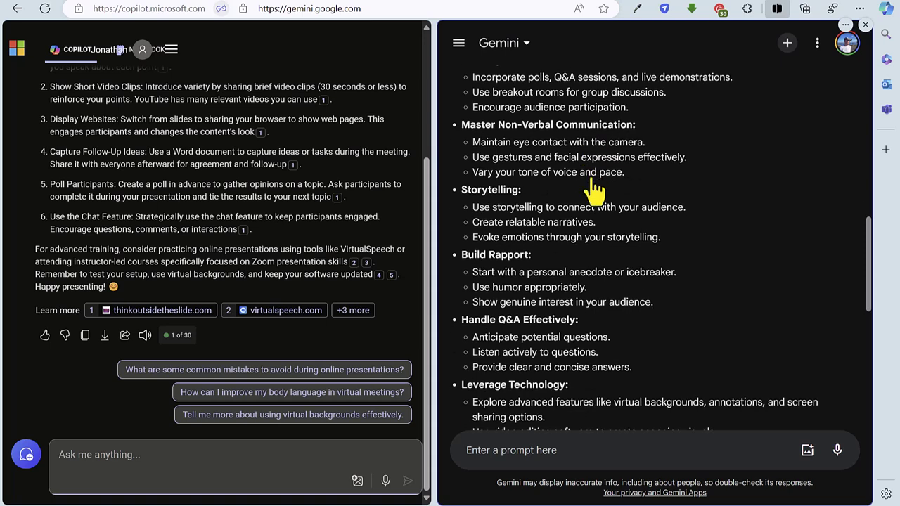
scroll(594, 190, down, 1)
scroll(594, 189, down, 1)
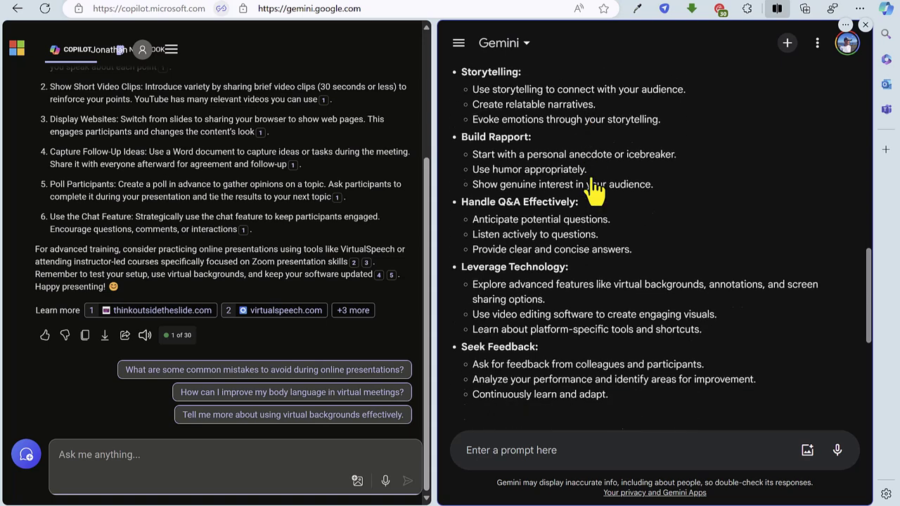
scroll(594, 188, down, 1)
scroll(594, 189, down, 2)
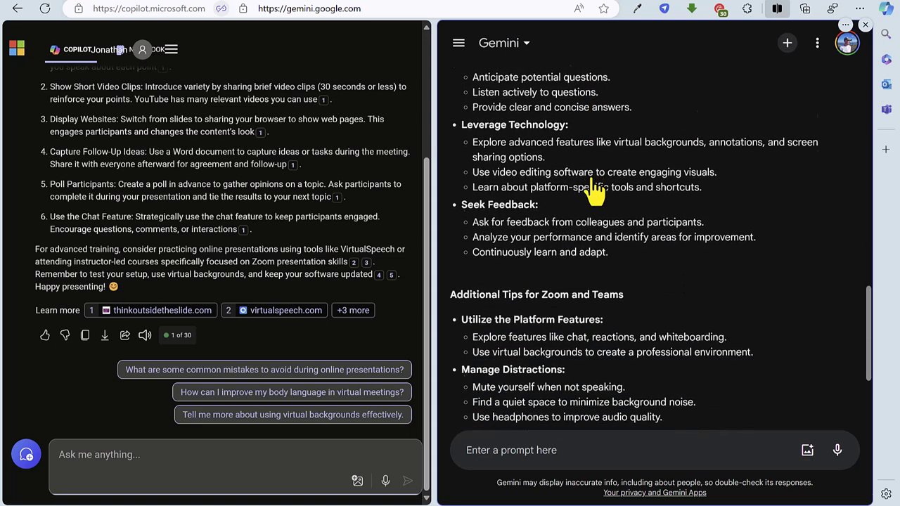
scroll(594, 189, down, 1)
scroll(594, 190, down, 1)
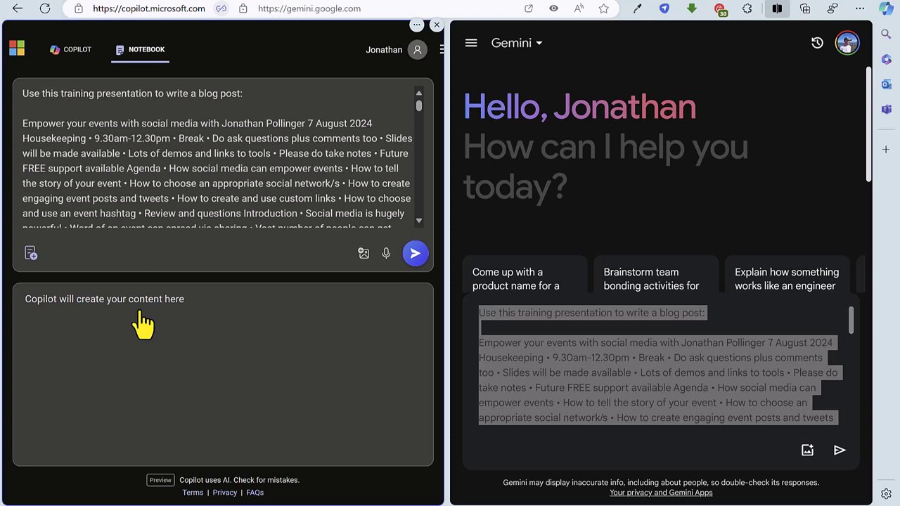
Step: Submit the blog post request in Copilot Notebook and send the same prompt to Gemini
click(414, 254)
click(749, 325)
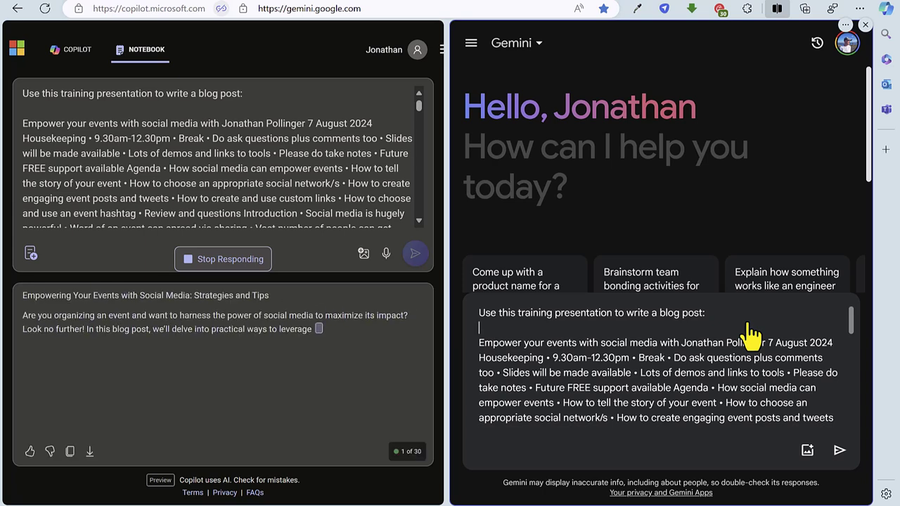
click(826, 449)
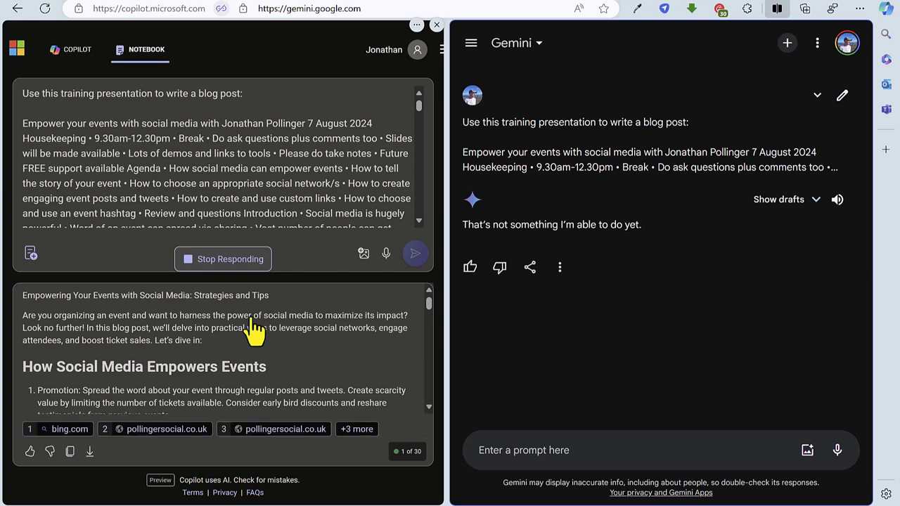
Step: Read Copilot's blog post section by section down to the Future Support contact details
scroll(255, 330, down, 1)
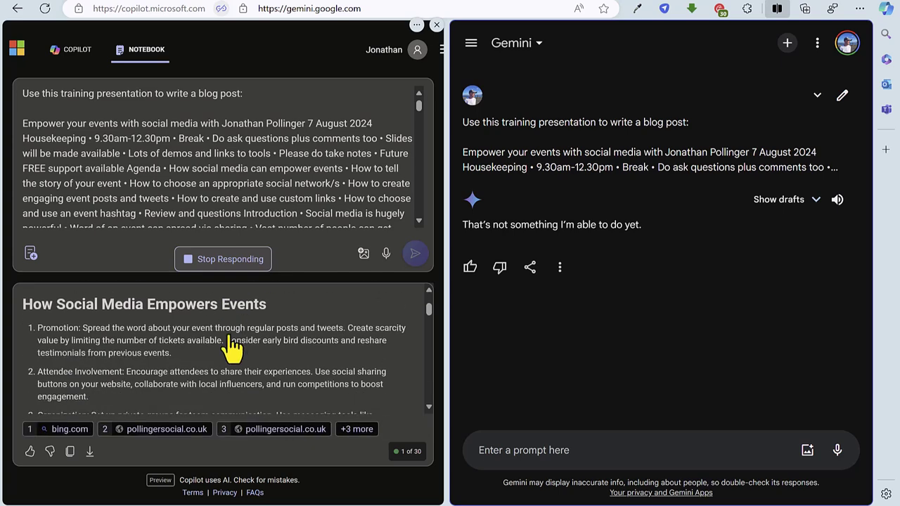
scroll(236, 343, down, 1)
scroll(232, 346, up, 1)
scroll(232, 345, down, 2)
scroll(232, 345, down, 3)
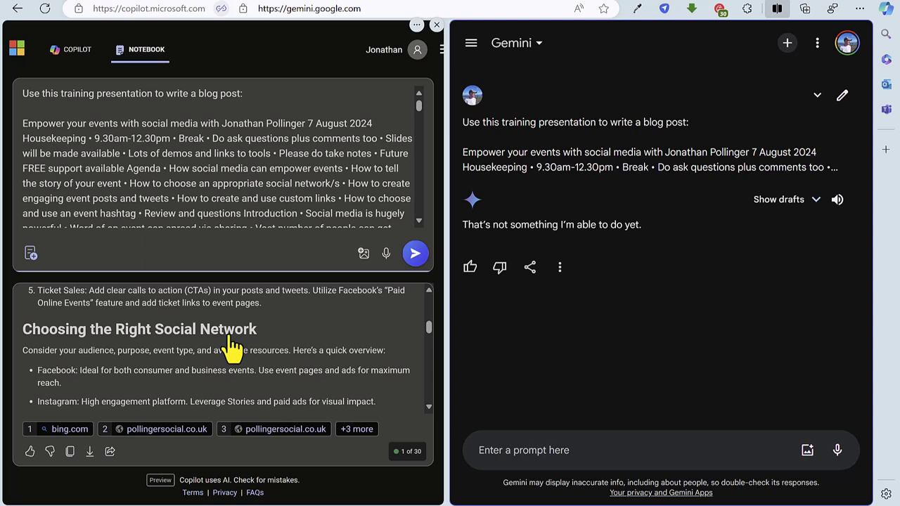
scroll(232, 345, down, 1)
scroll(232, 345, down, 1)
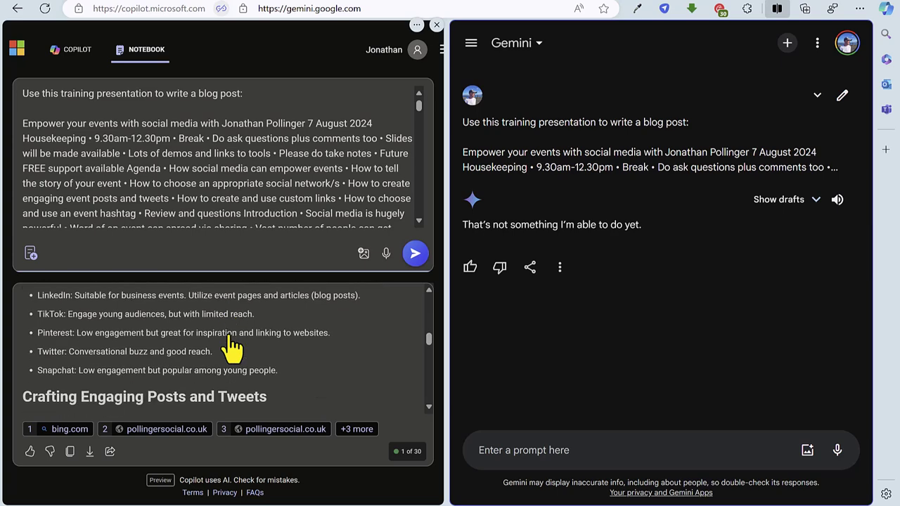
scroll(232, 345, down, 1)
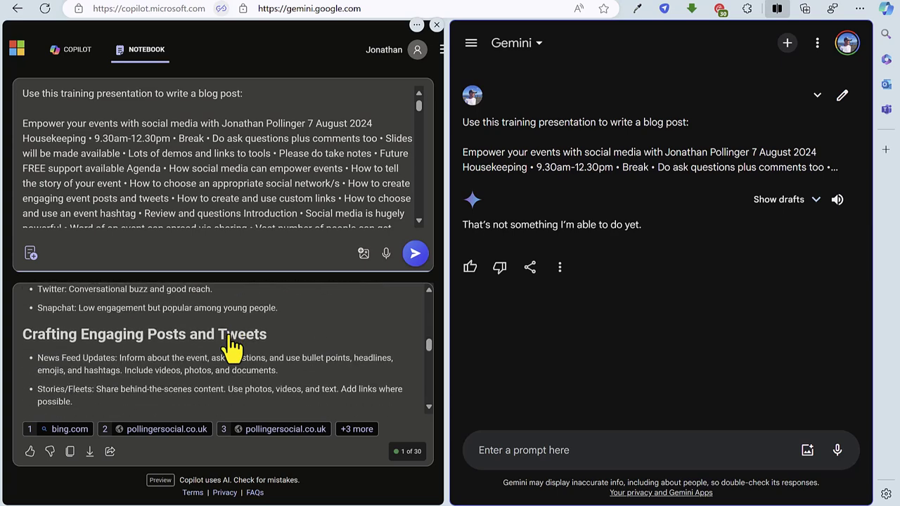
scroll(232, 344, down, 1)
scroll(232, 344, down, 1)
scroll(232, 345, down, 1)
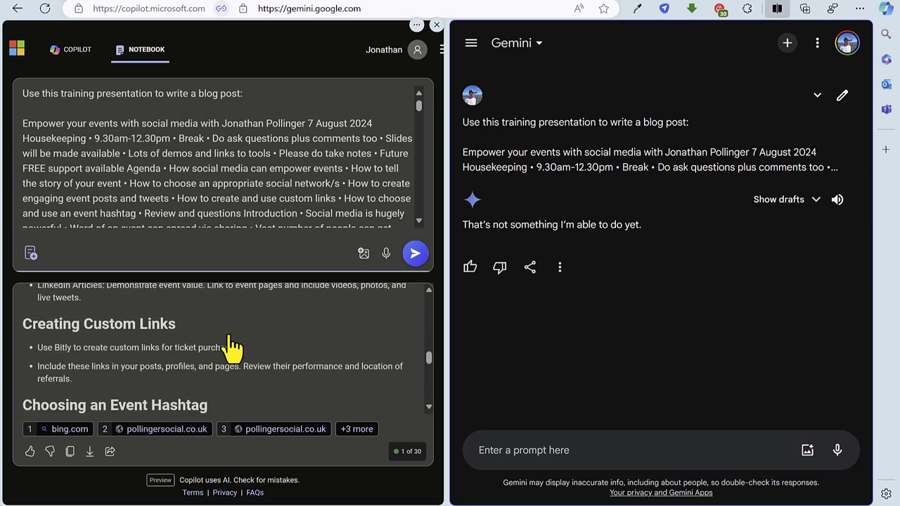
scroll(232, 346, down, 1)
scroll(232, 346, down, 1)
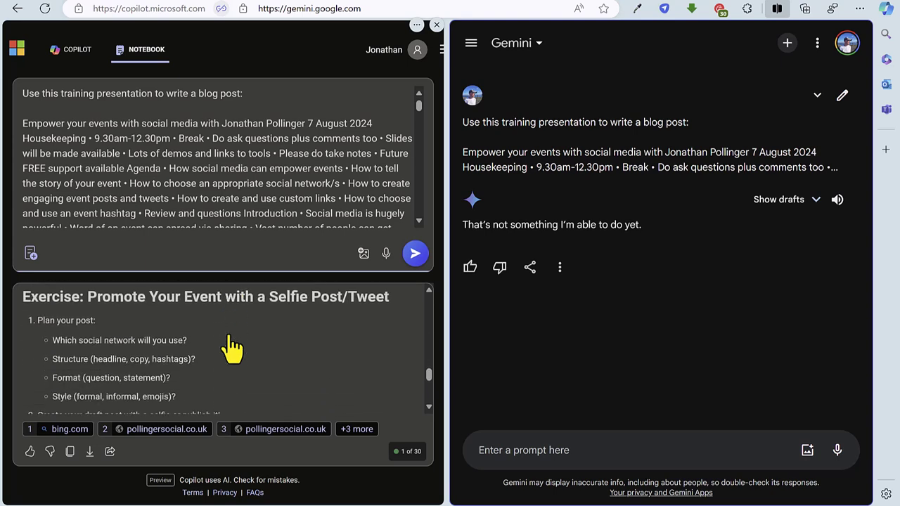
scroll(232, 345, down, 1)
scroll(232, 346, down, 1)
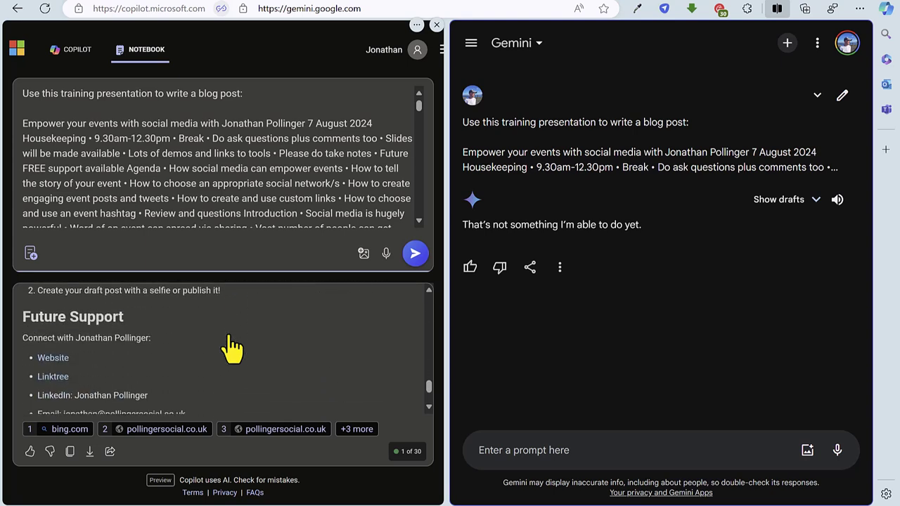
scroll(232, 346, down, 1)
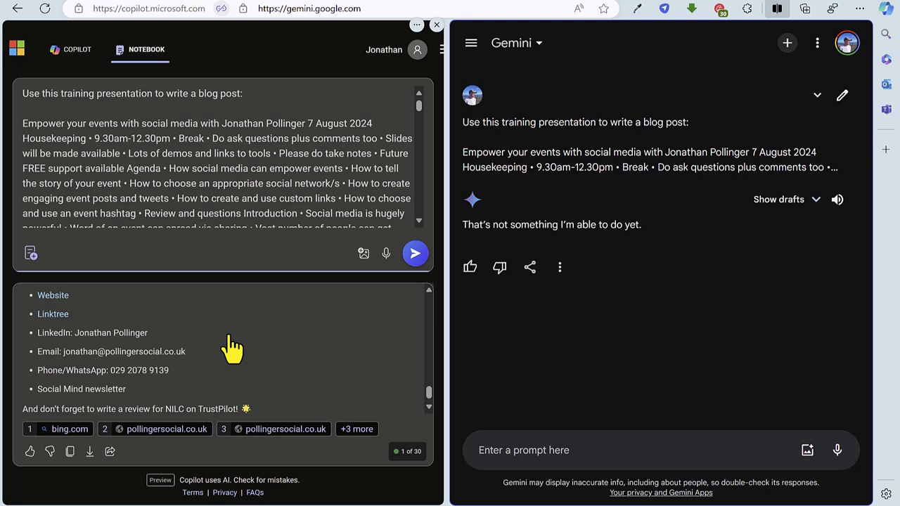
scroll(232, 346, down, 1)
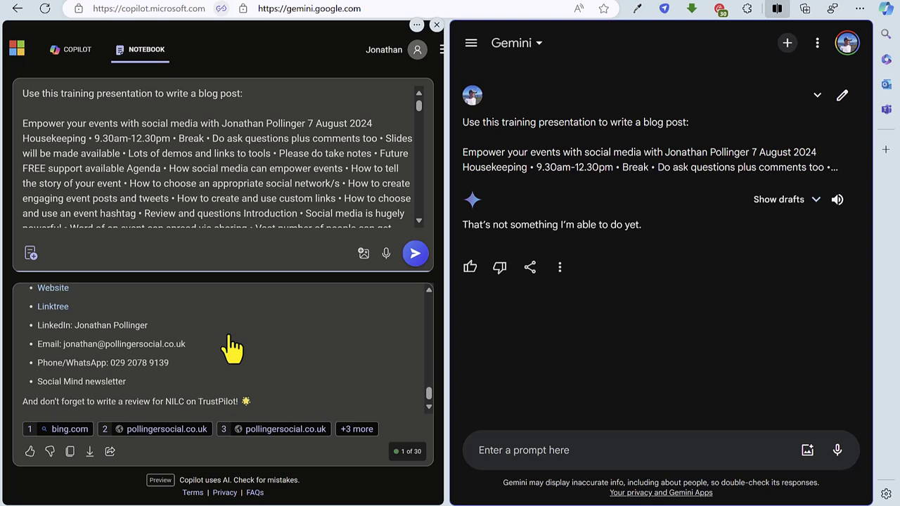
scroll(232, 346, up, 1)
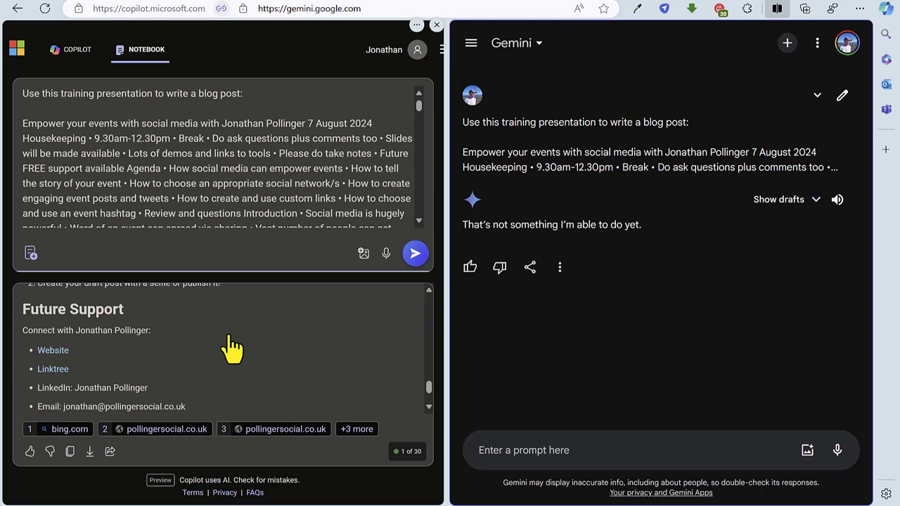
Step: Expand '+3 more' to show all six sources, including Linktree, then return to the opening list
click(357, 429)
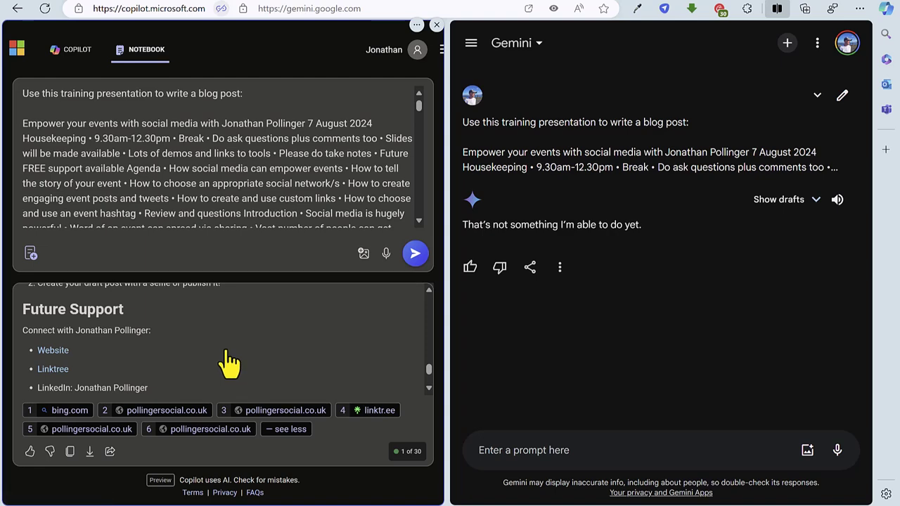
scroll(229, 362, up, 2)
scroll(229, 362, up, 2)
scroll(228, 362, up, 1)
scroll(228, 362, up, 2)
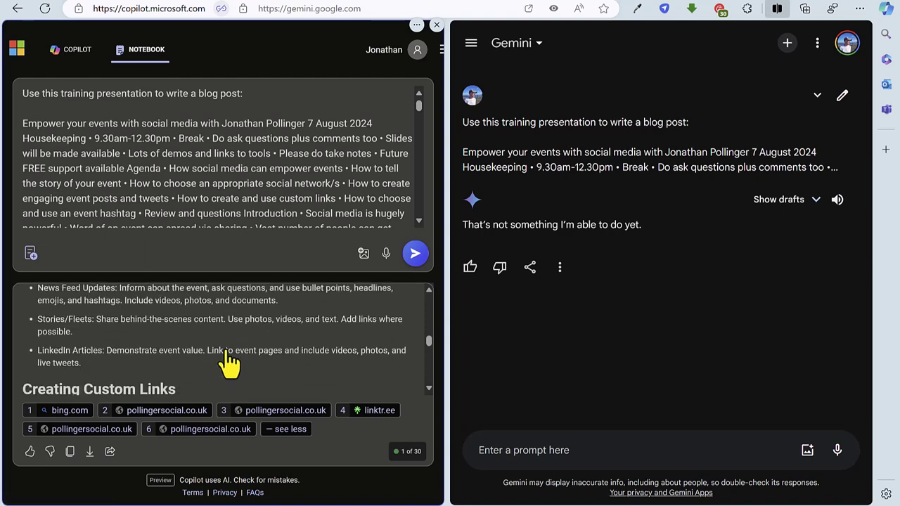
scroll(229, 362, up, 3)
scroll(228, 362, up, 1)
scroll(228, 362, up, 1)
scroll(229, 362, up, 1)
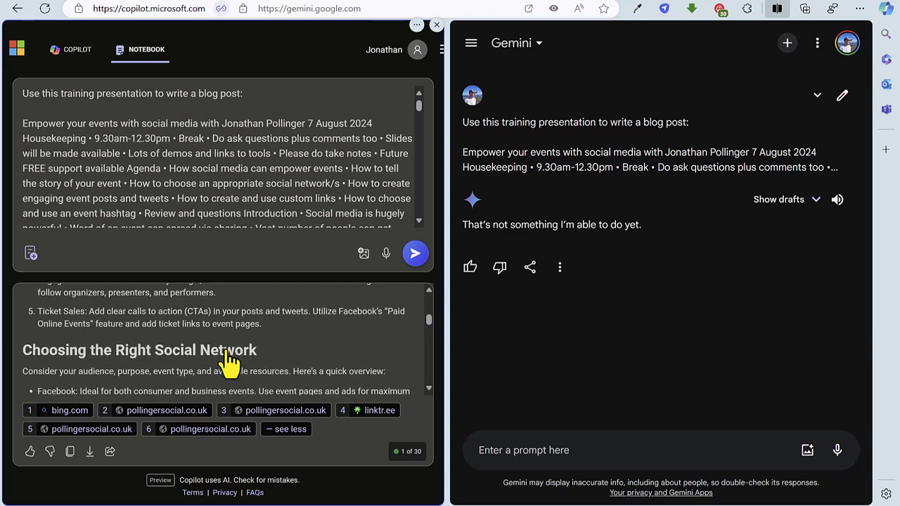
scroll(228, 362, up, 1)
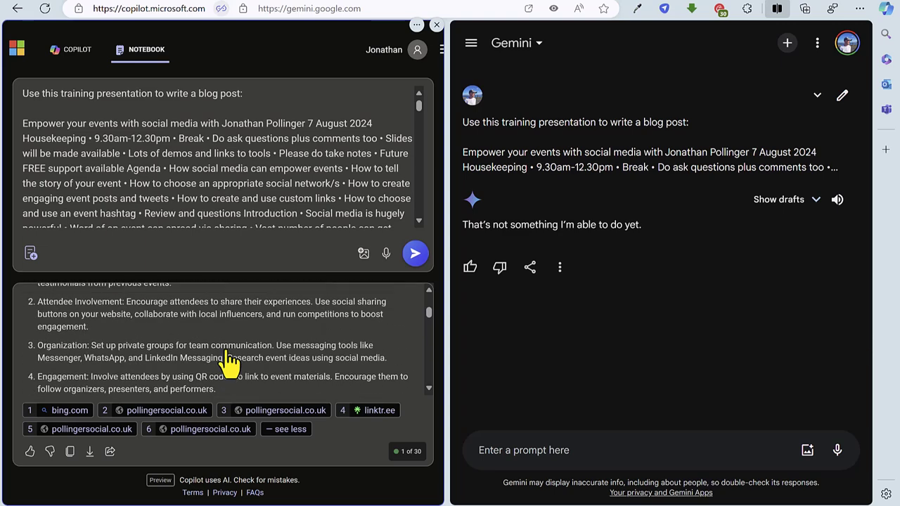